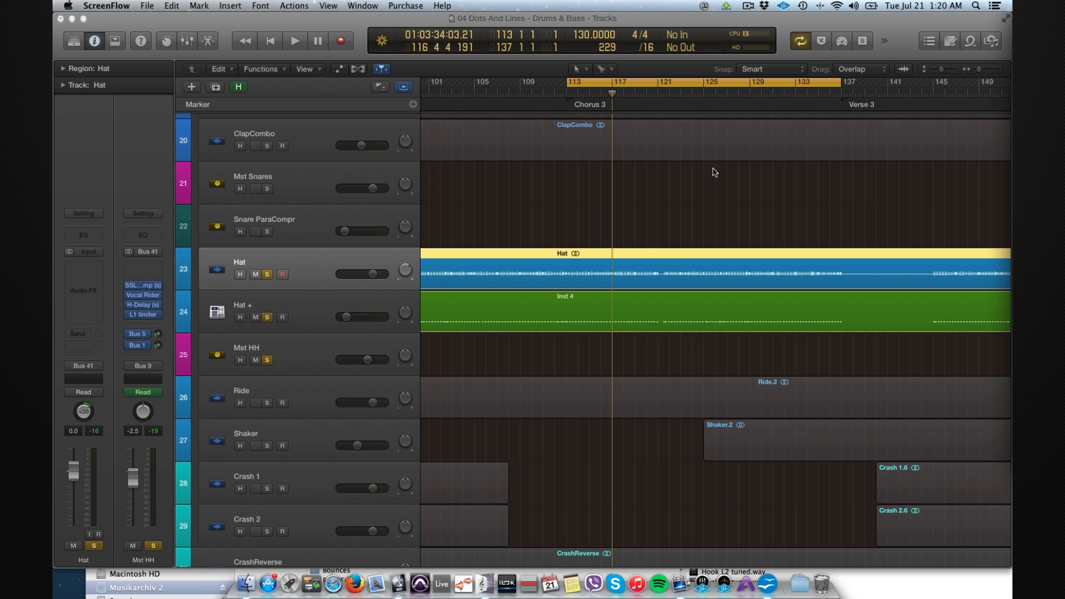
Select the Mst HH hi-hat bus track header as the current track
{"action": "left_click", "coordinate": [323, 348]}
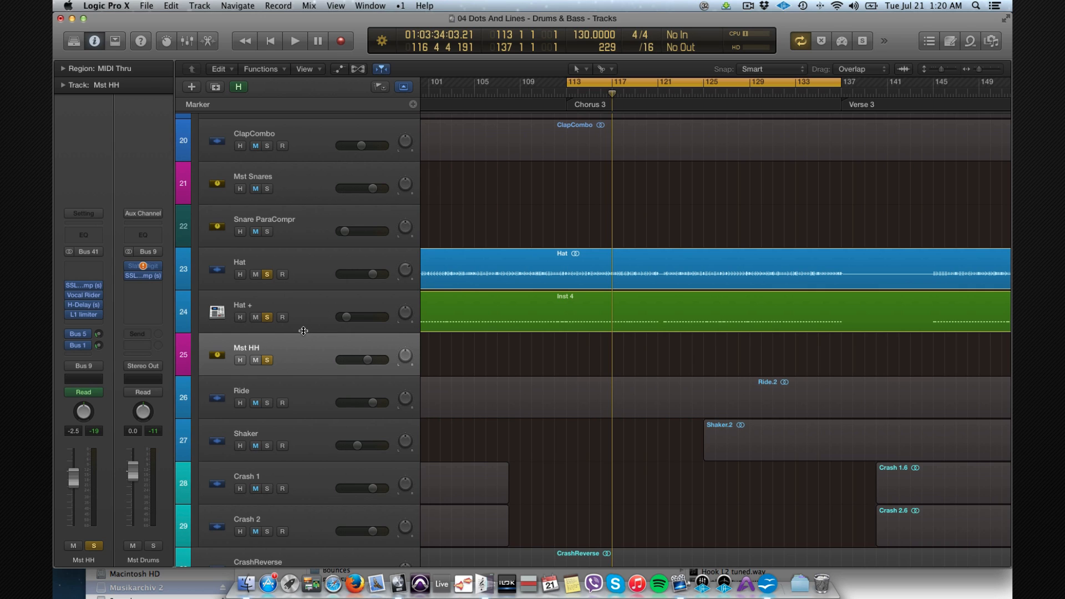
Play the chorus loop for a few seconds, then stop around bar 116
{"action": "key", "text": "space"}
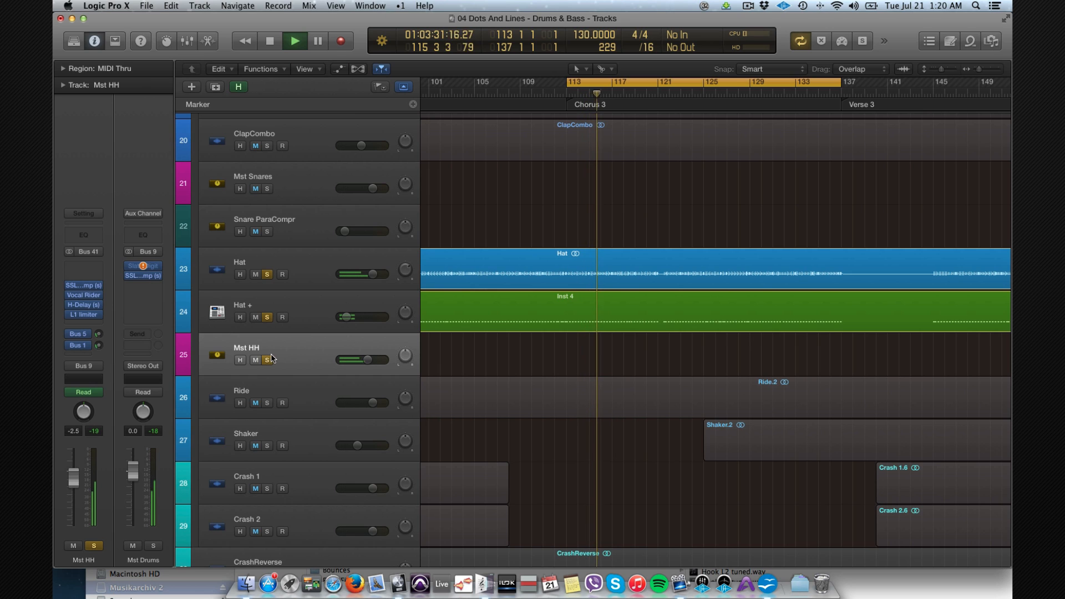
{"action": "key", "text": "space"}
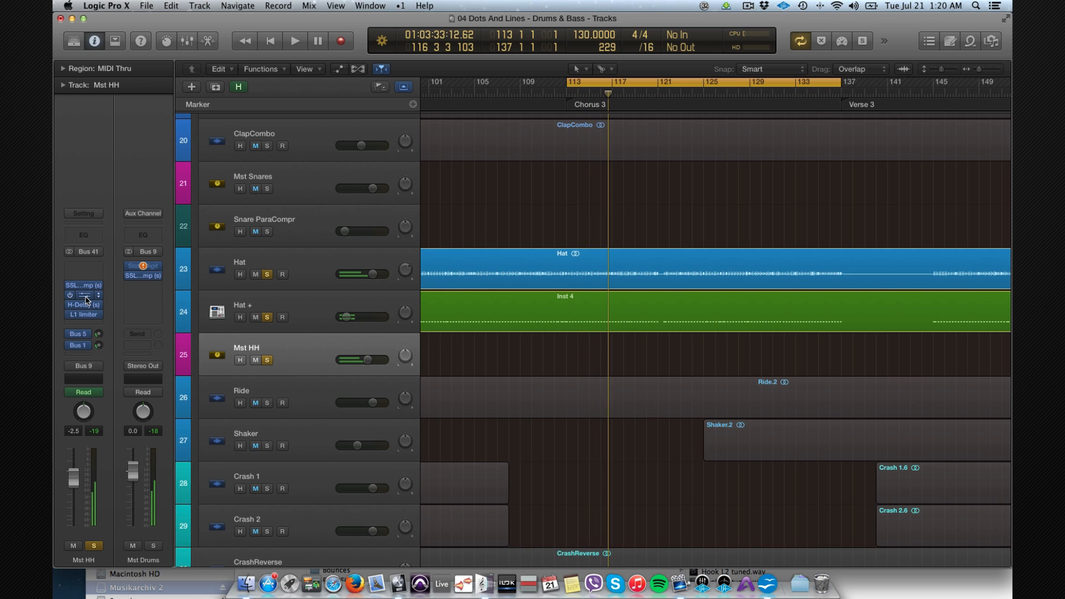
Audition the Vocal Rider on Mst HH during playback and show automation lanes on all tracks
{"action": "double_click", "coordinate": [77, 296]}
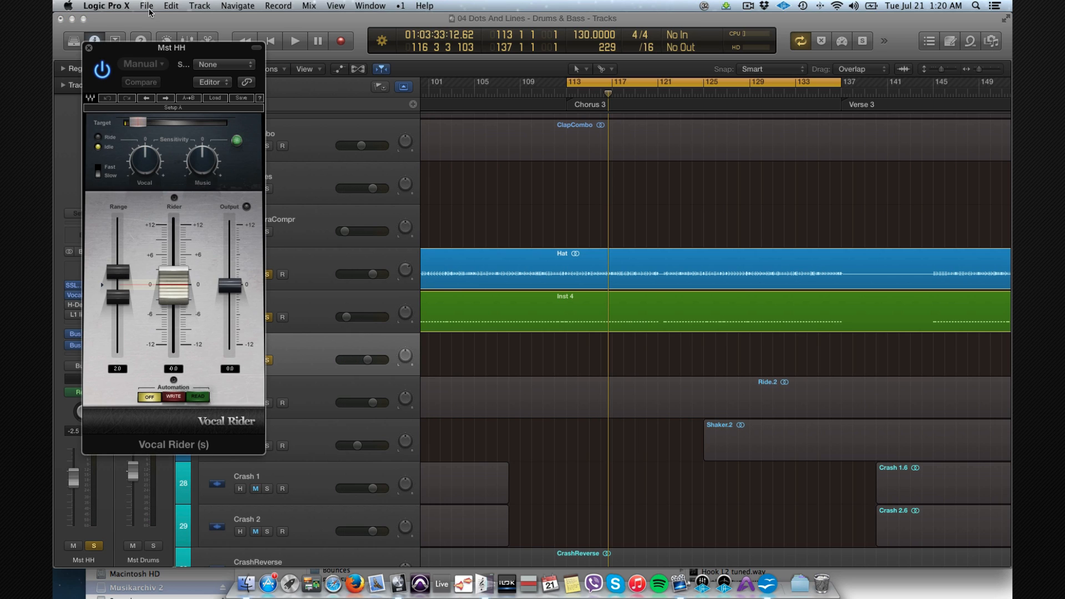
{"action": "left_click_drag", "start_coordinate": [155, 51], "coordinate": [260, 23]}
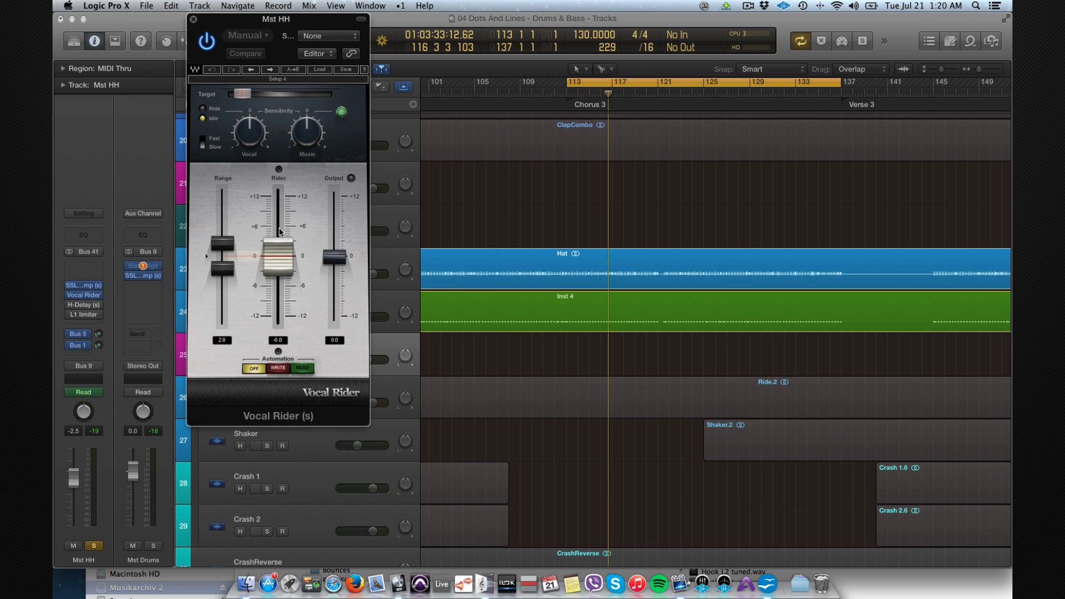
{"action": "key", "text": "space"}
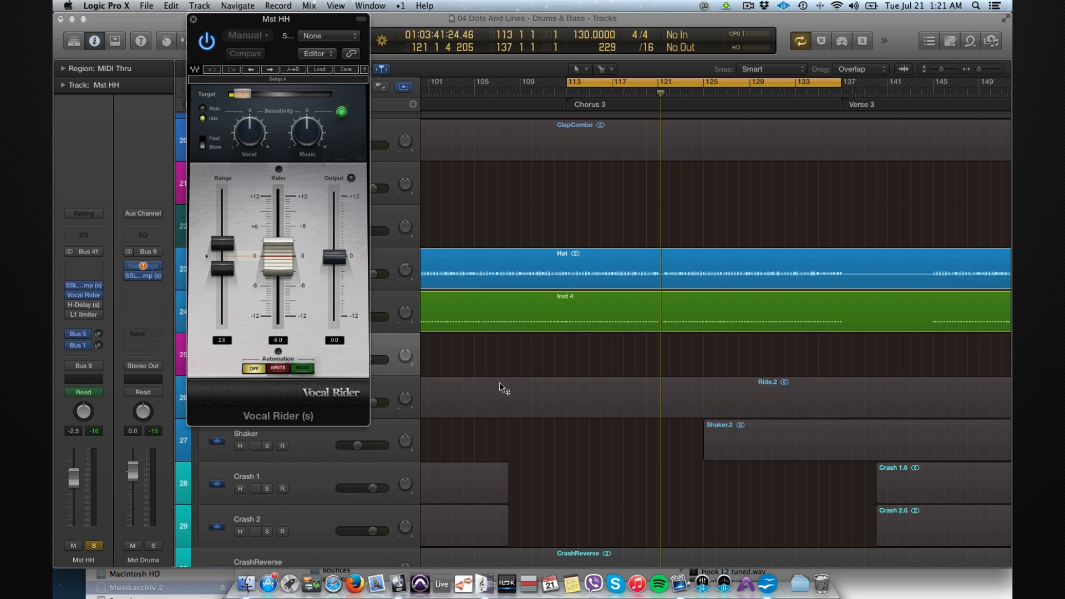
{"action": "key", "text": "a"}
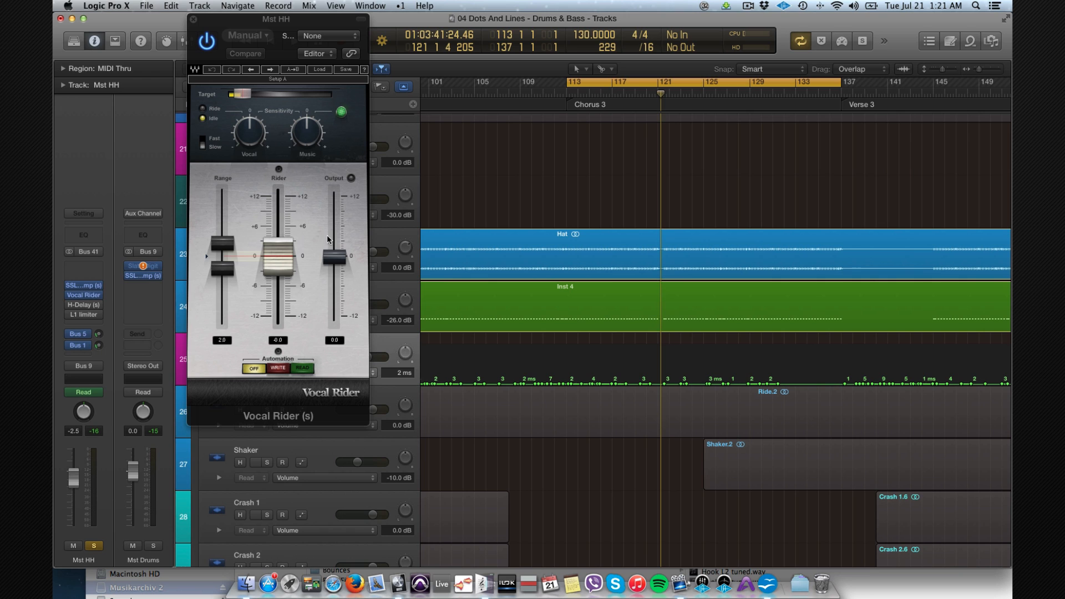
Audition the Mst HH H-Delay lengthened from 2 to 4 ms, then close it back at 2 ms
{"action": "left_click", "coordinate": [84, 307]}
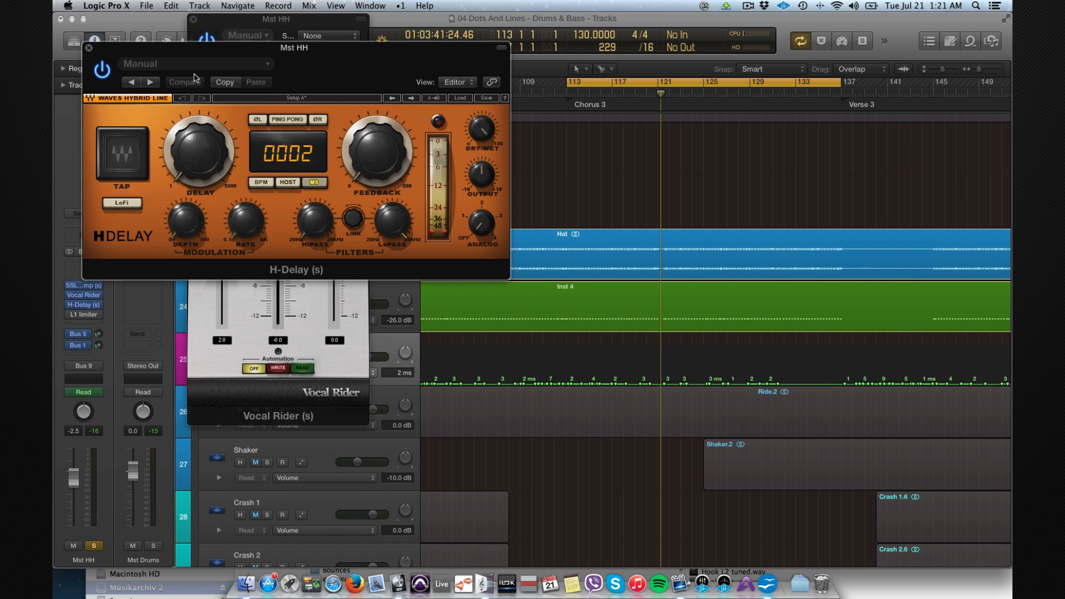
{"action": "left_click_drag", "start_coordinate": [198, 51], "coordinate": [416, 177]}
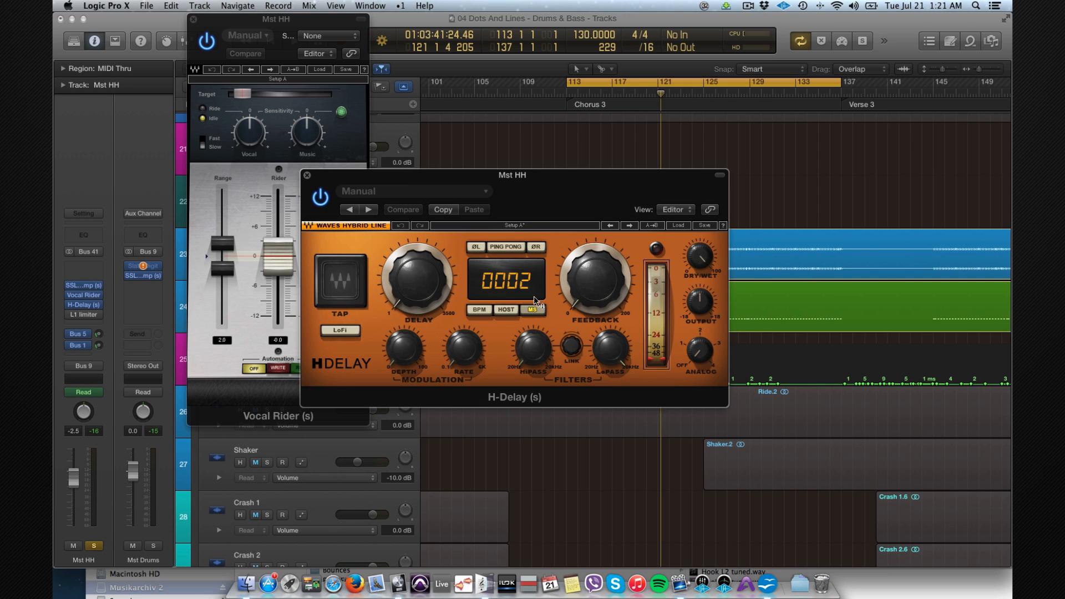
{"action": "left_click_drag", "start_coordinate": [533, 290], "coordinate": [545, 251]}
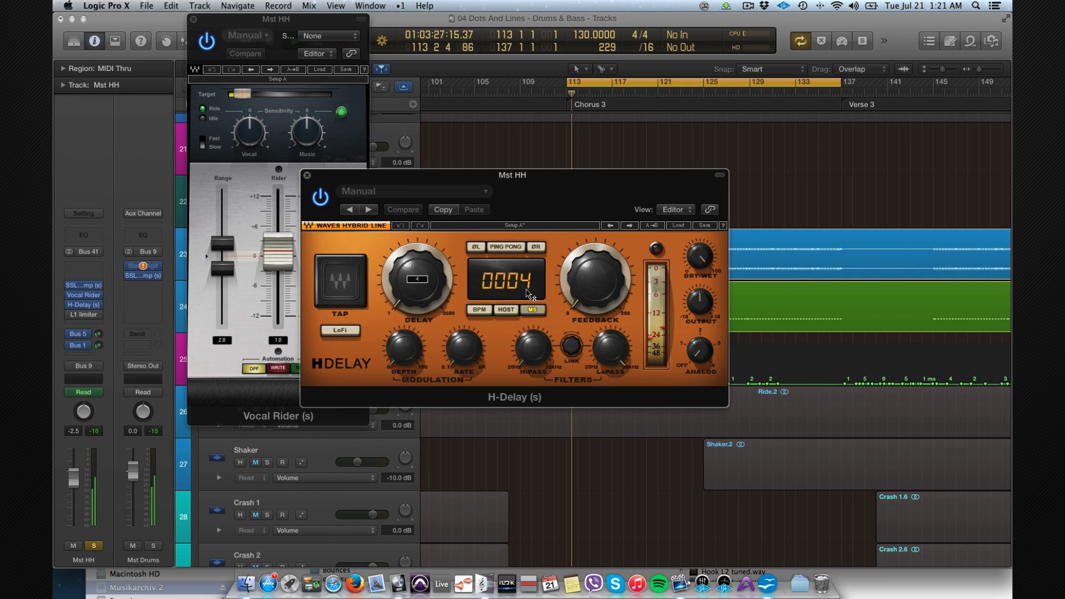
{"action": "left_click_drag", "start_coordinate": [532, 177], "coordinate": [360, 130]}
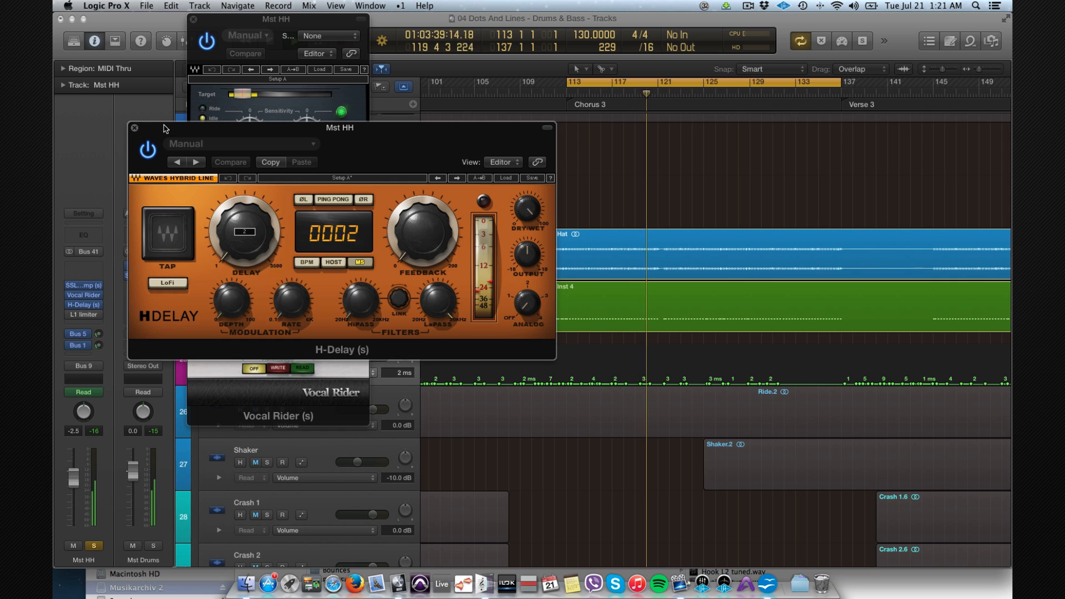
{"action": "mouse_move", "coordinate": [193, 144]}
{"action": "left_mouse_down"}
{"action": "mouse_move", "coordinate": [342, 246]}
{"action": "mouse_move", "coordinate": [467, 265]}
{"action": "left_mouse_up"}
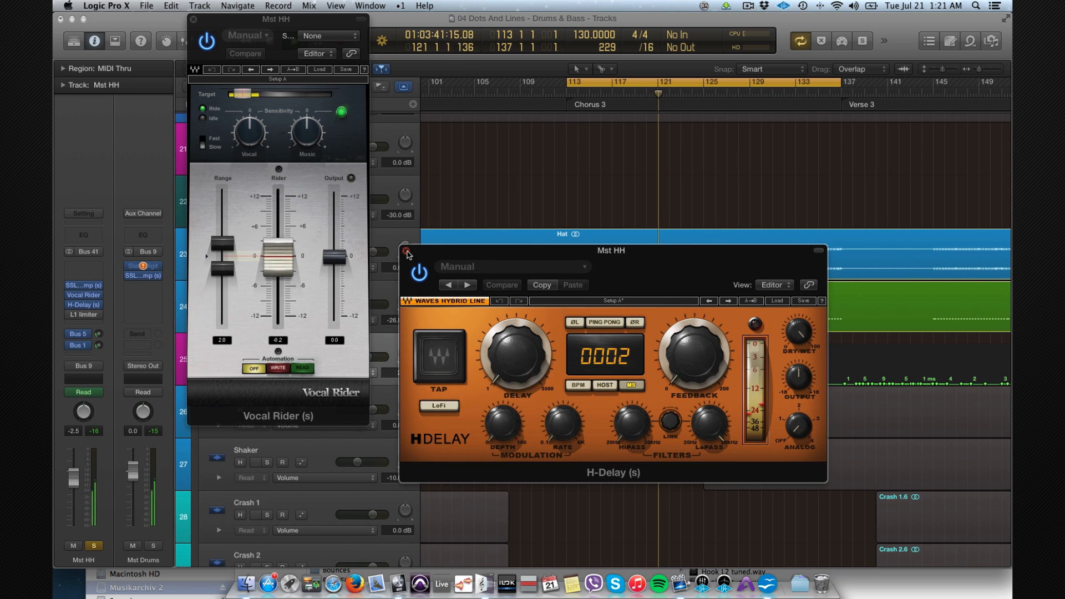
{"action": "left_click", "coordinate": [404, 252]}
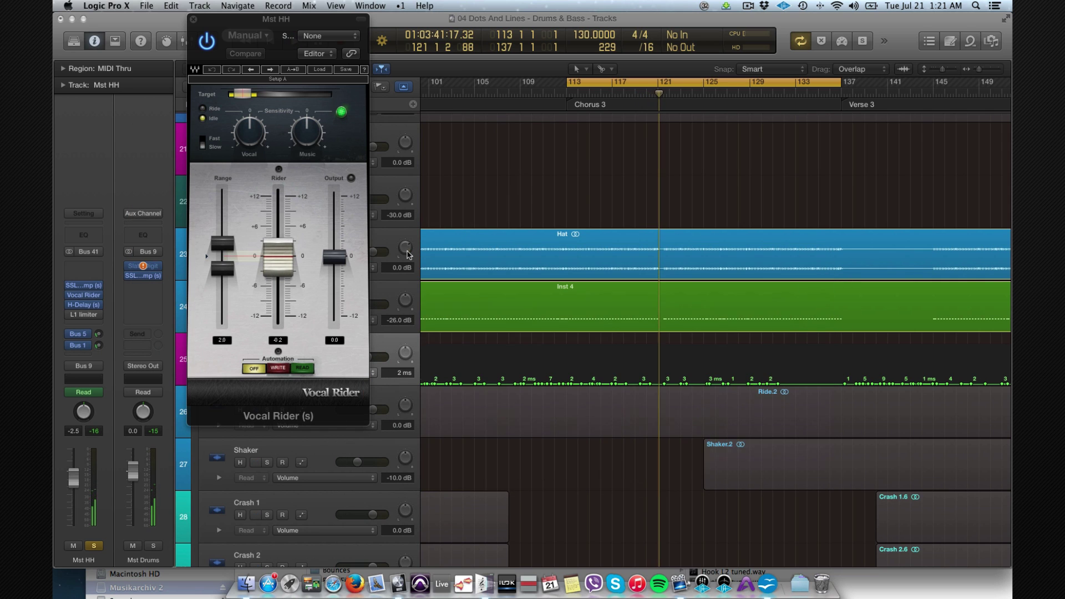
Insert a stereo Channel EQ, set Touch automation, and record an upward peak-band frequency sweep
{"action": "left_click", "coordinate": [88, 324]}
{"action": "mouse_move", "coordinate": [75, 376]}
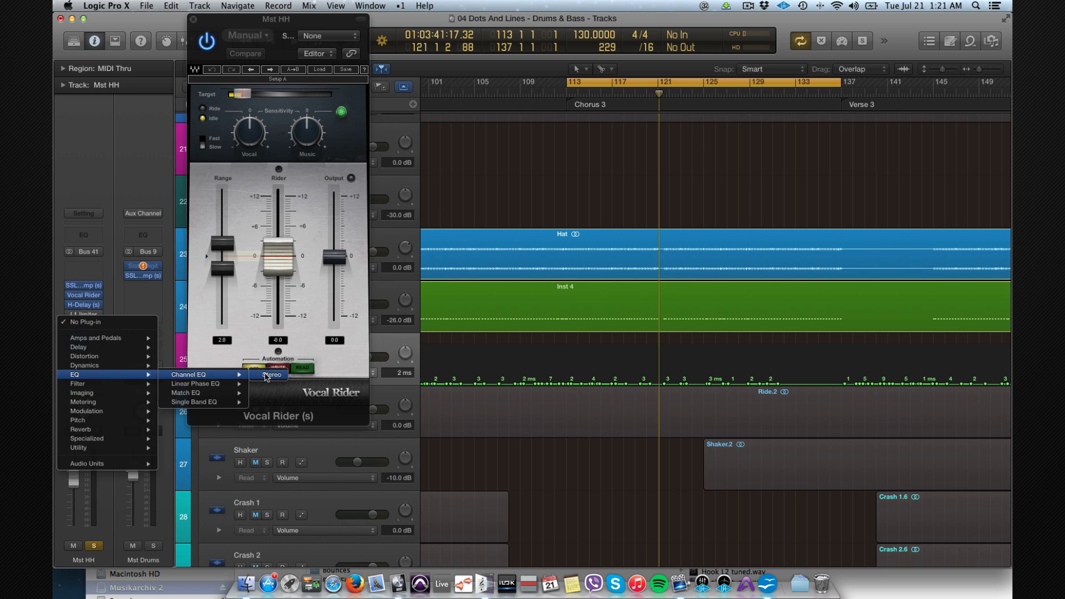
{"action": "left_click", "coordinate": [268, 376]}
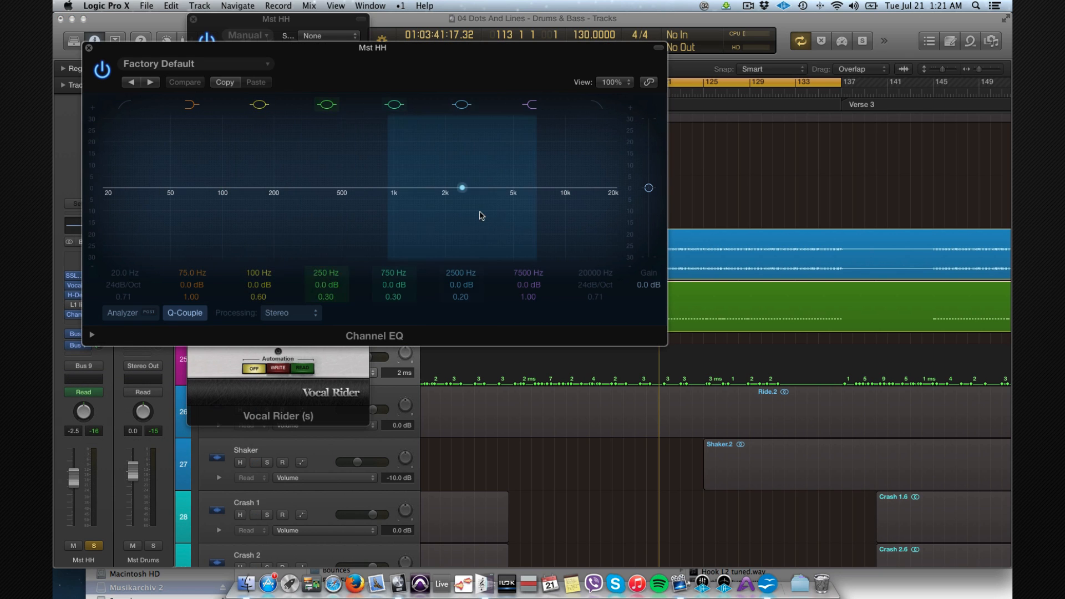
{"action": "left_click", "coordinate": [98, 392]}
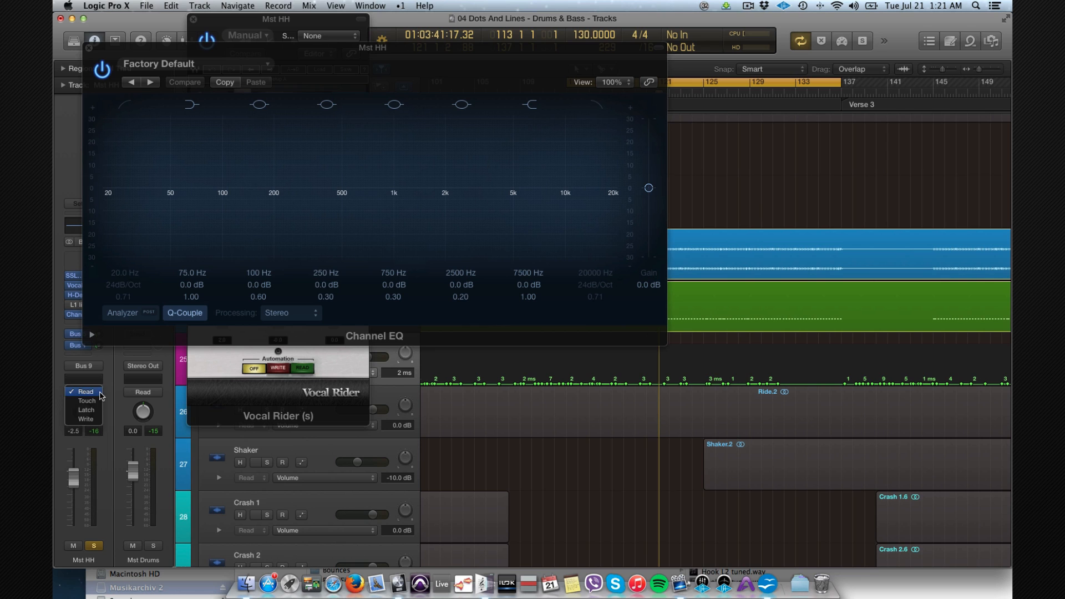
{"action": "left_click", "coordinate": [98, 402]}
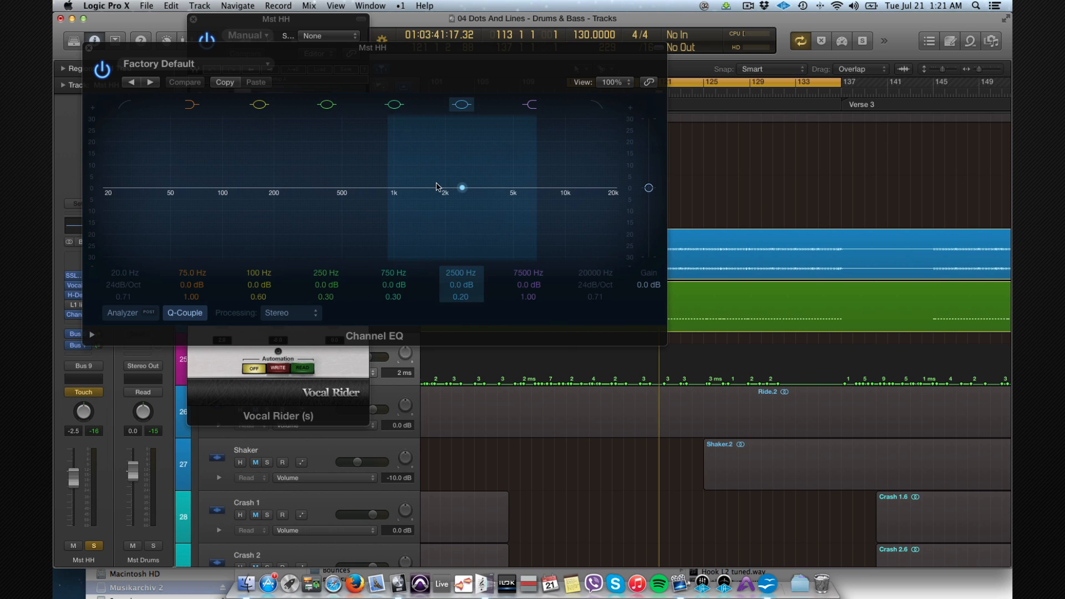
{"action": "key", "text": "space"}
{"action": "mouse_move", "coordinate": [461, 188]}
{"action": "left_mouse_down"}
{"action": "mouse_move", "coordinate": [510, 183]}
{"action": "mouse_move", "coordinate": [430, 185]}
{"action": "mouse_move", "coordinate": [417, 167]}
{"action": "left_mouse_up"}
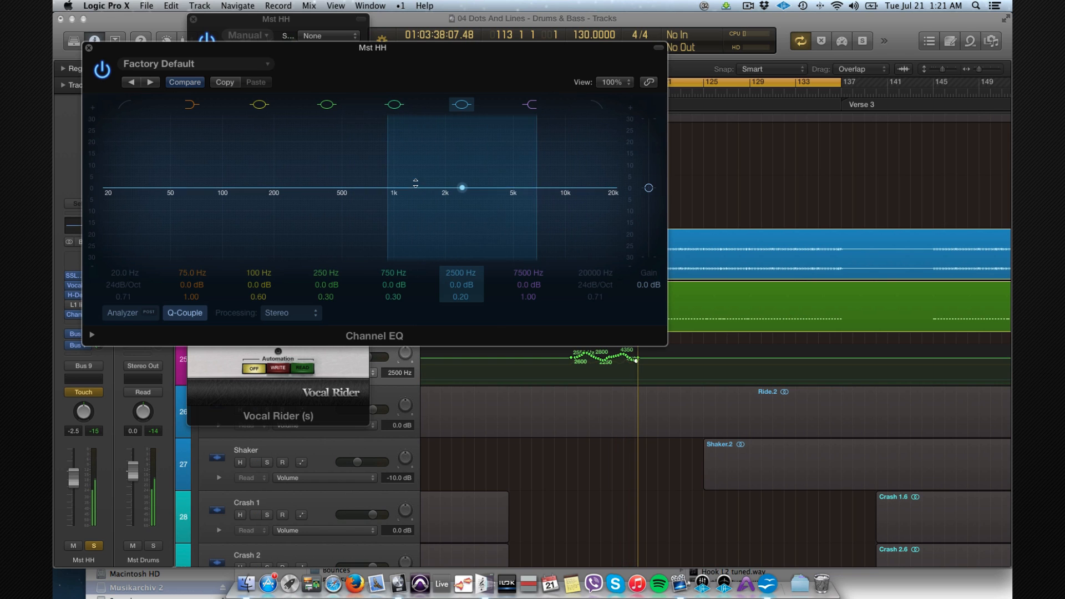
Close the Channel EQ and Vocal Rider windows to reveal the recorded EQ automation
{"action": "left_click", "coordinate": [92, 52]}
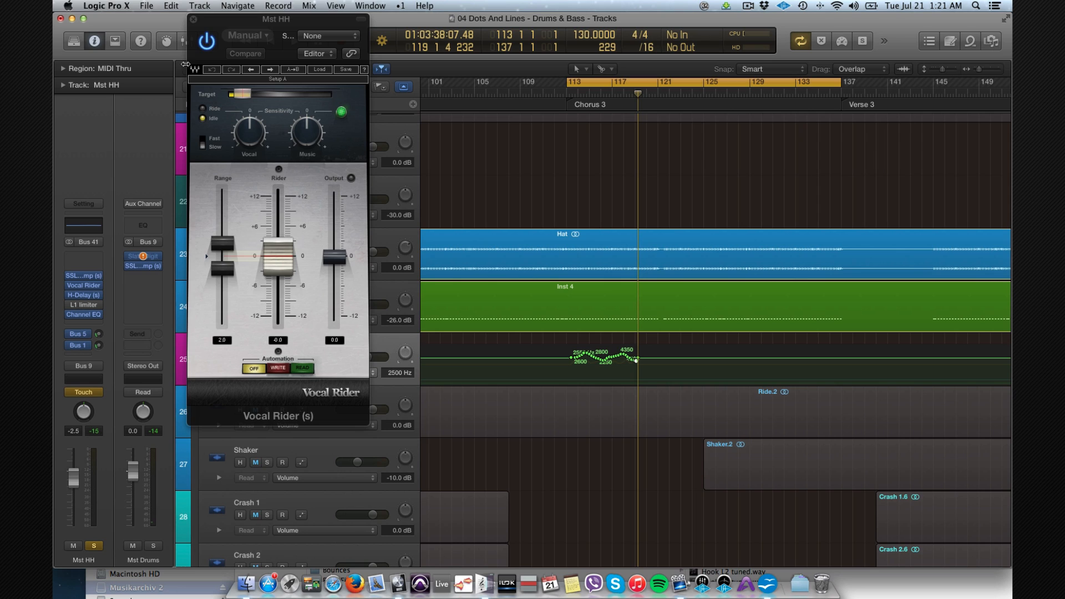
{"action": "left_click", "coordinate": [195, 23]}
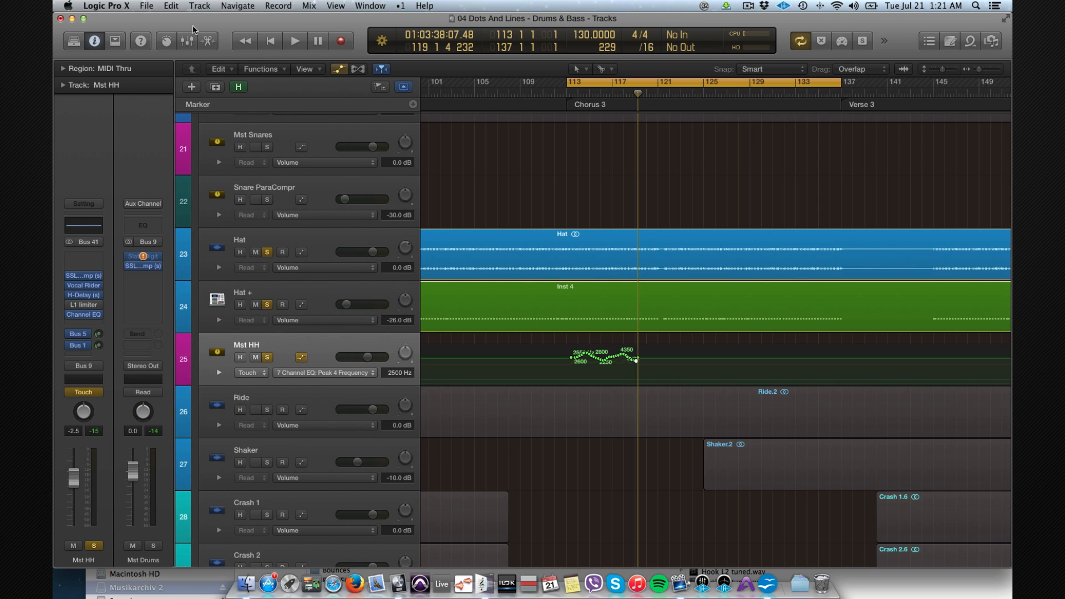